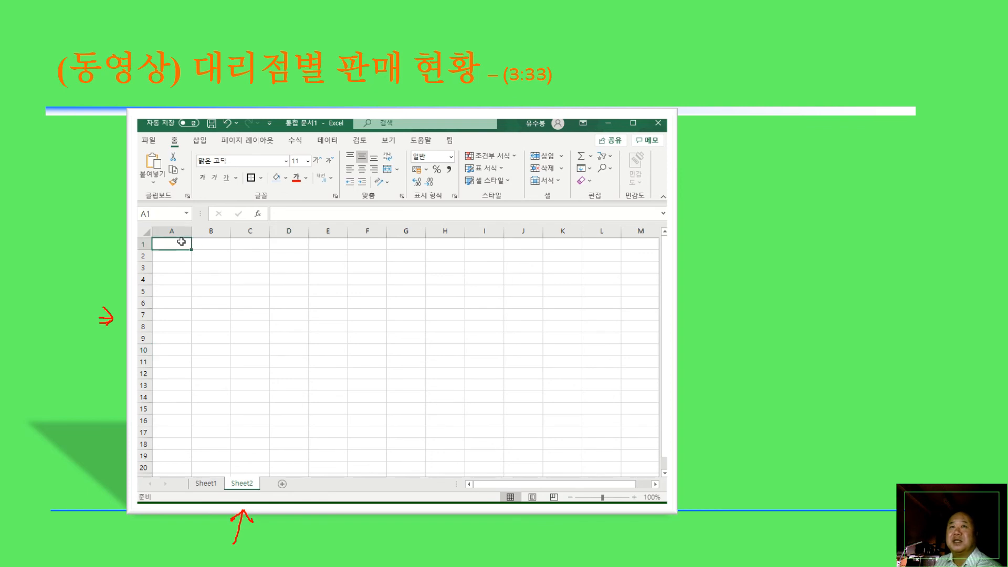
type("tkdqks")
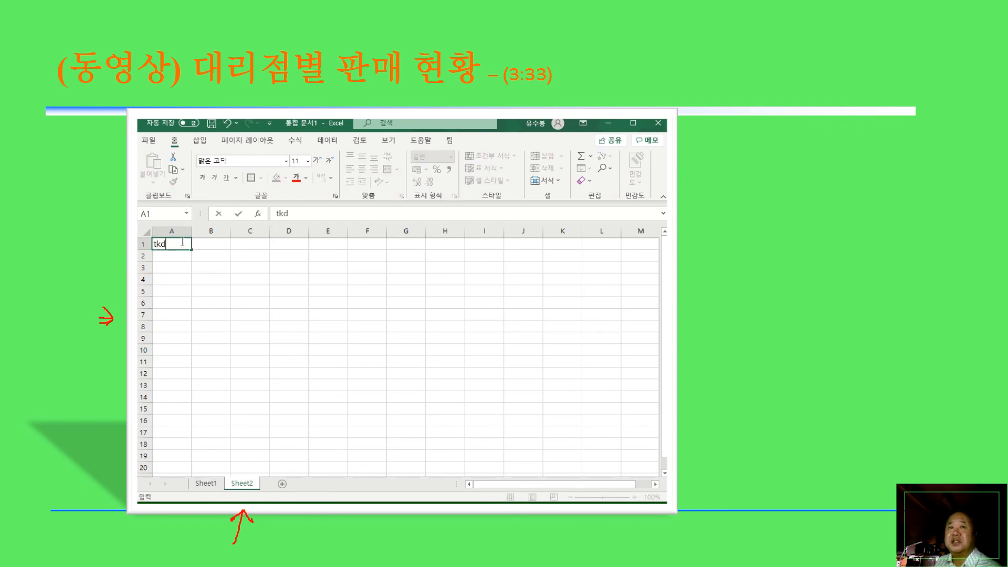
key("BackSpace")
key("BackSpace")
key("BackSpace")
key("BackSpace")
key("BackSpace")
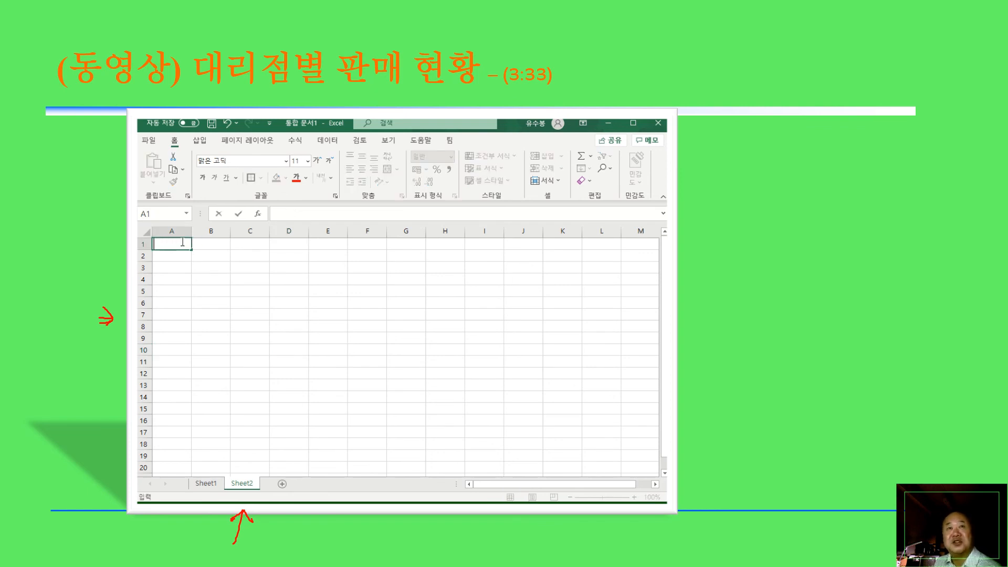
- Enter the table title "상반기 대리점별 판매 현황" in cell A1 of Sheet2
type("상반기")
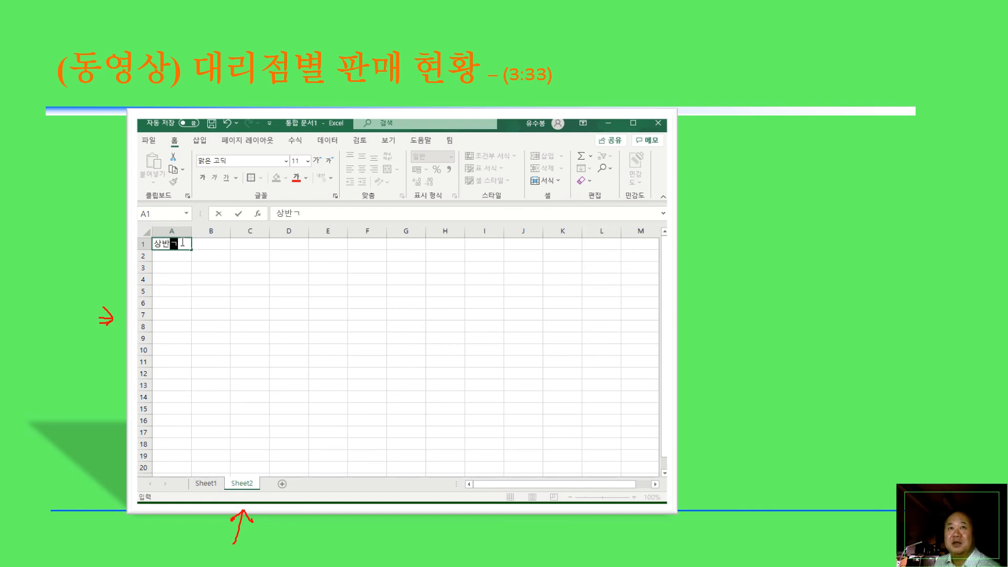
type(" 대리점별")
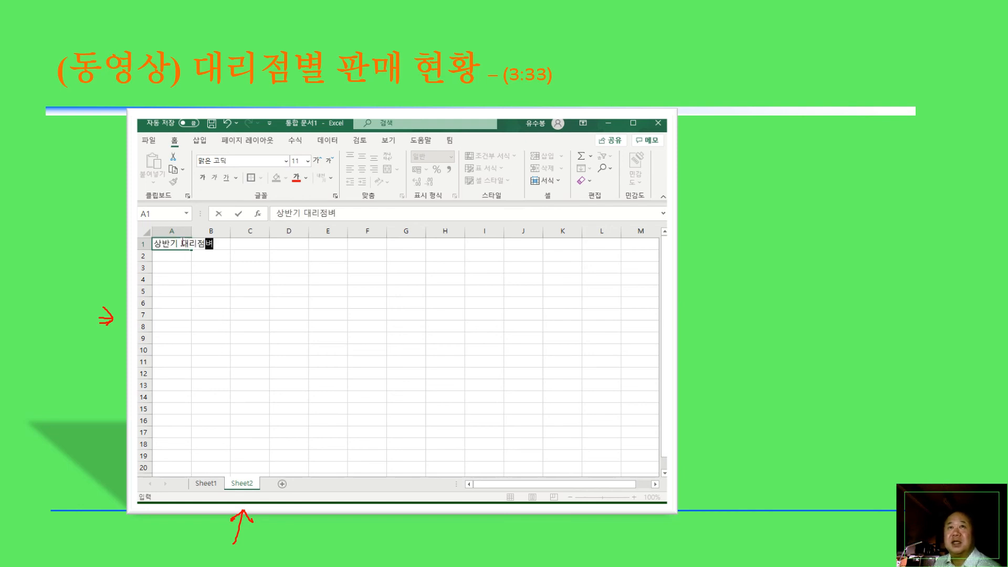
type(" 판매 현황")
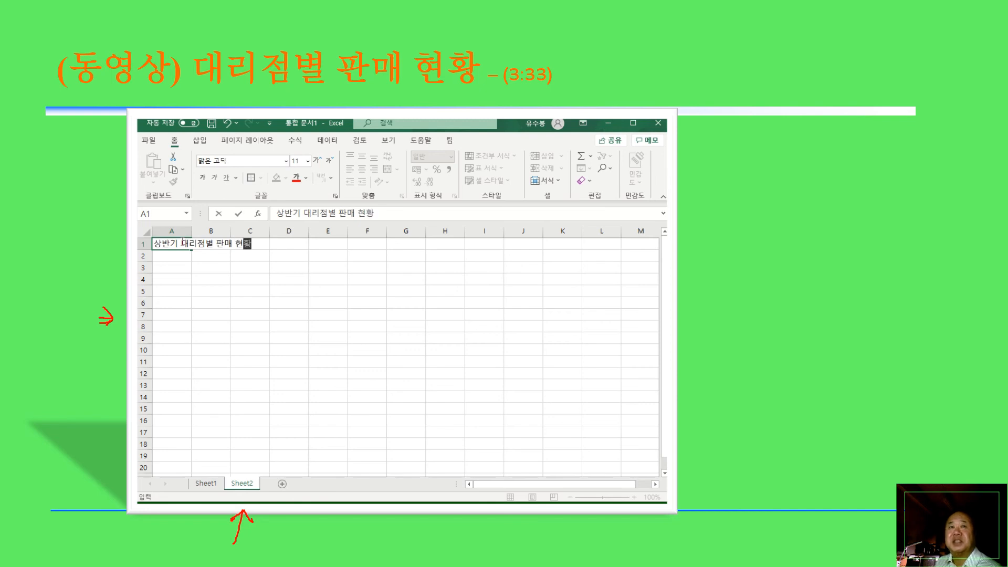
key("Return")
- Fill A2 with the heading "대리점" and list 동부, 서부, 북부 and 남부 below it in A3:A6
type("대리점")
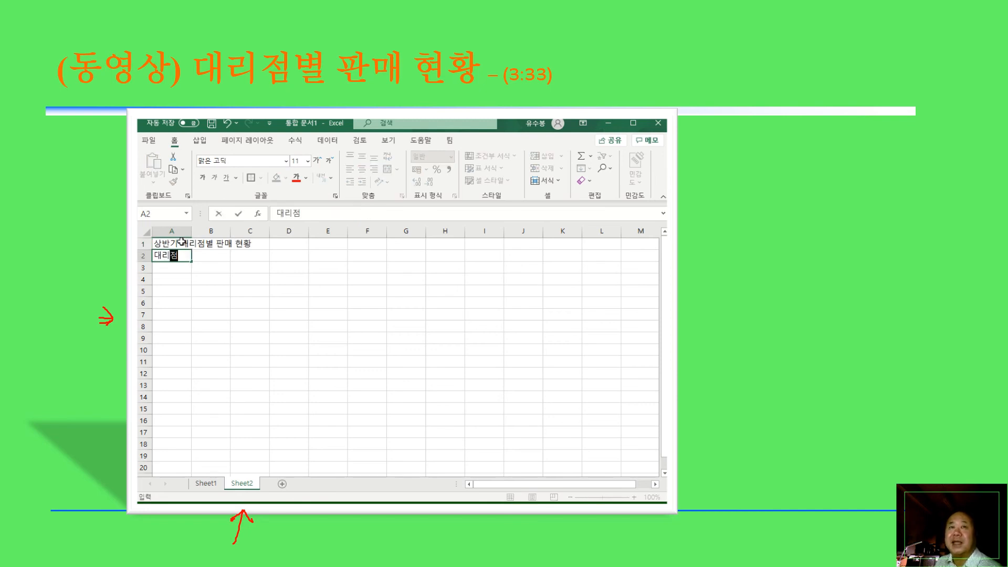
key("Return")
type("동부")
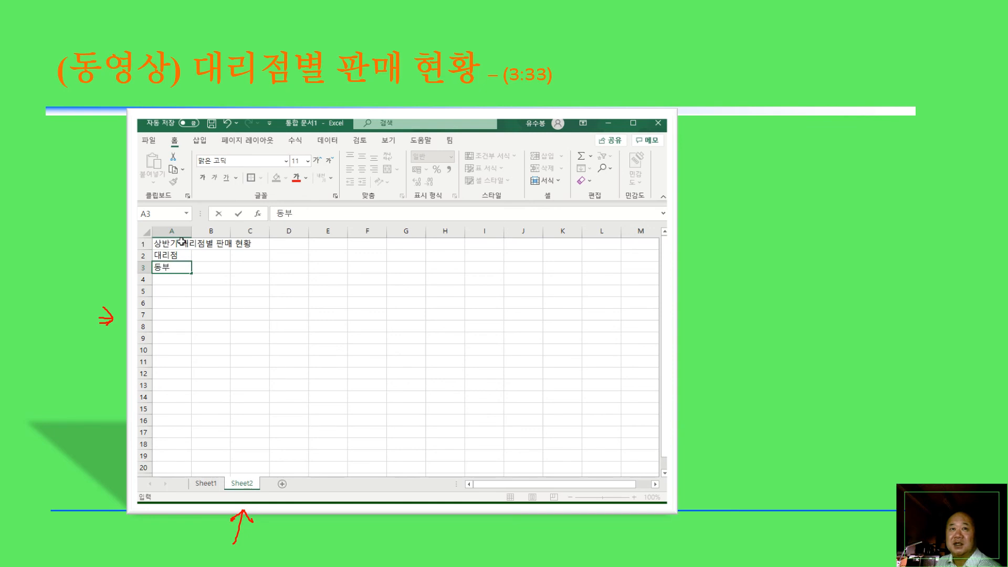
key("Return")
type("서부")
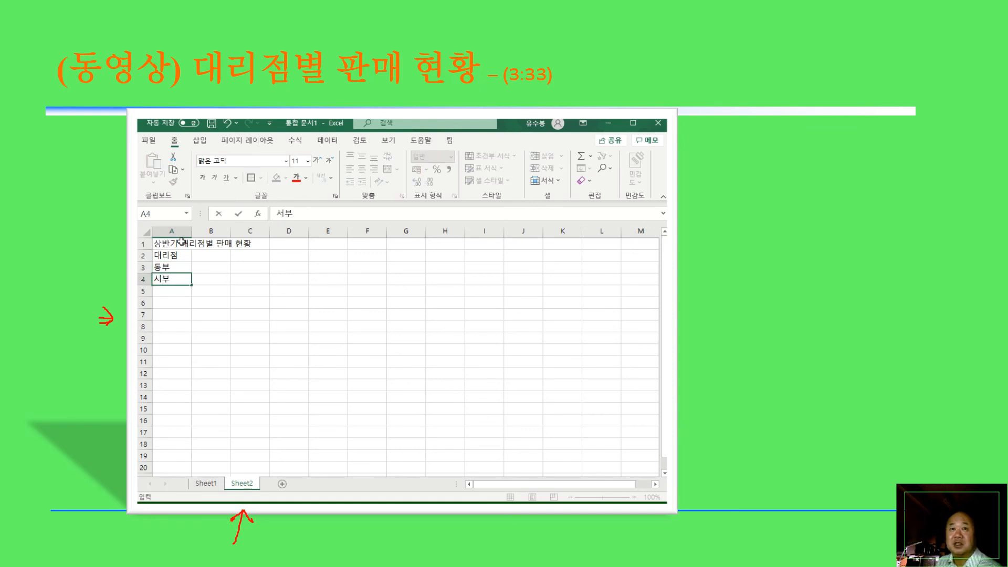
key("Return")
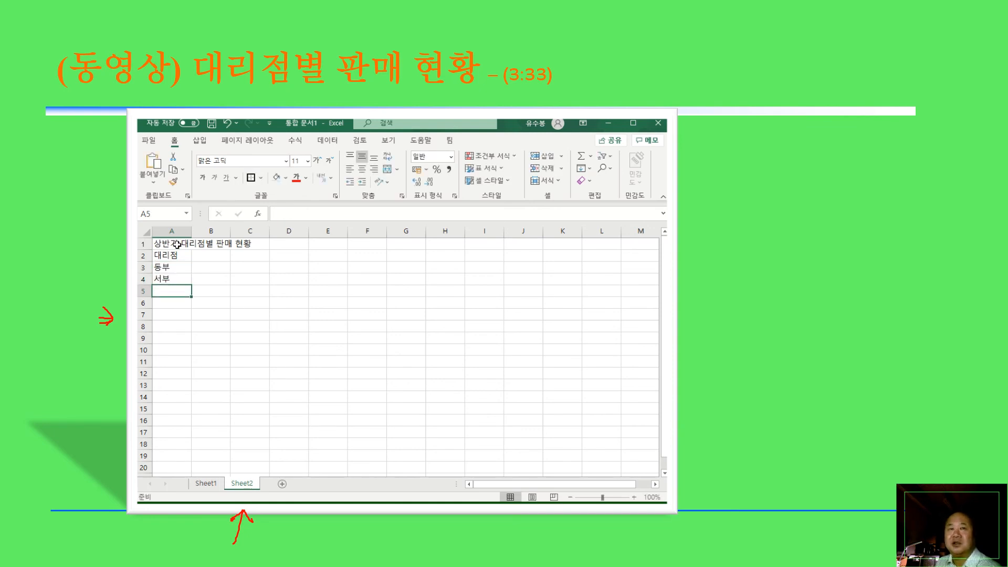
type("북부")
key("Return")
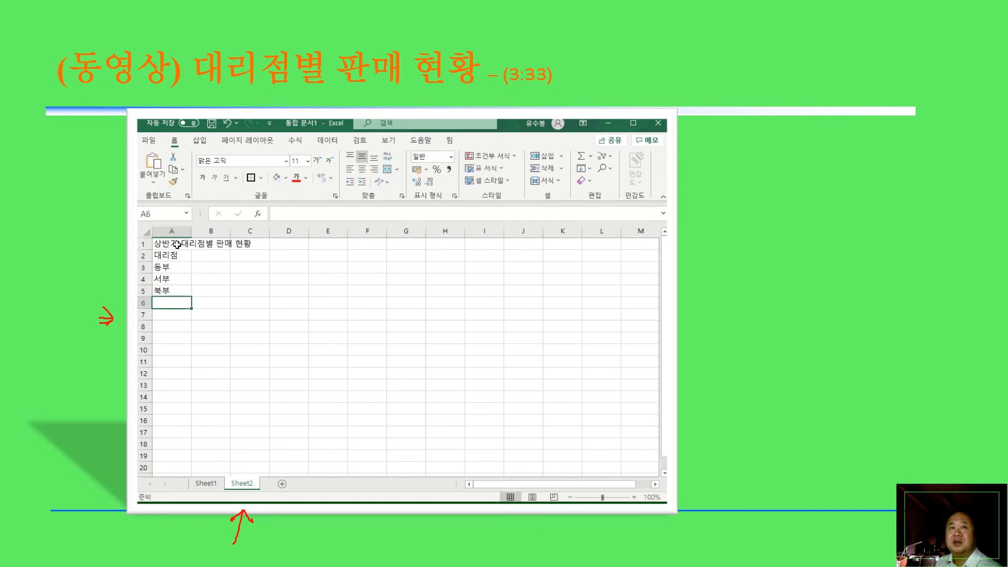
type("남부")
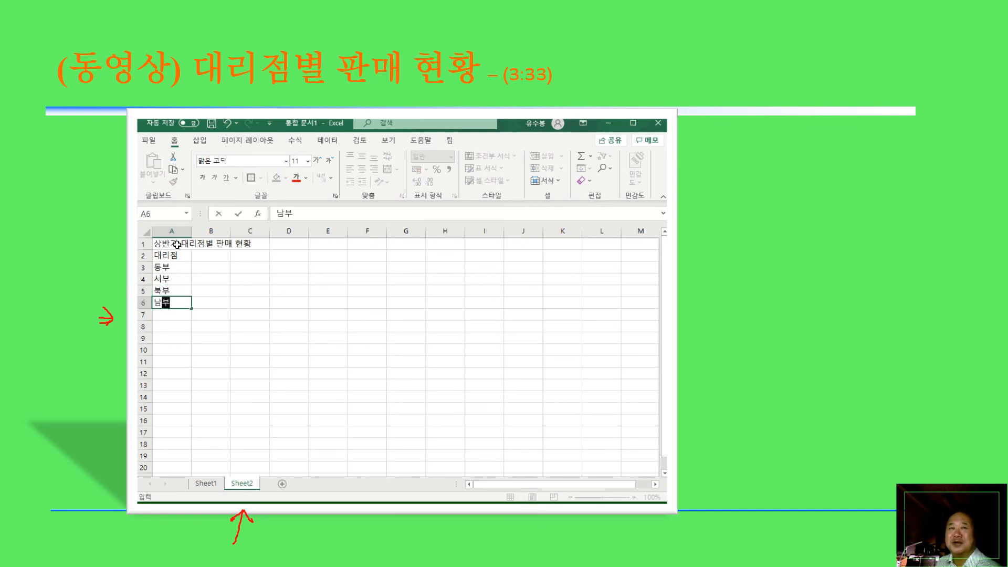
key("Return")
- Enter the column heading "계획 수량" in cell B2
key("Up")
key("Up")
key("Up")
key("Up")
key("Up")
key("Right")
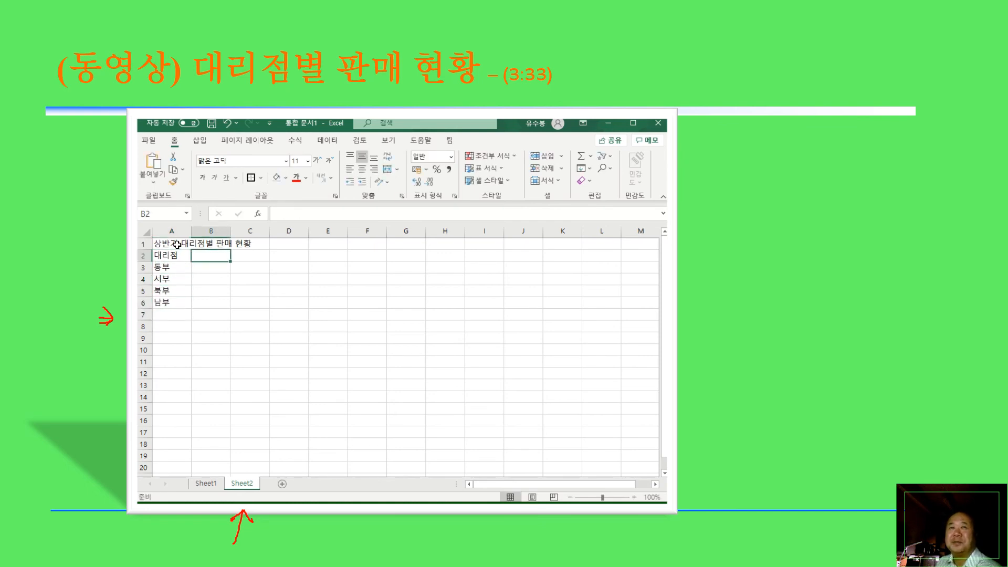
type("ㄱ")
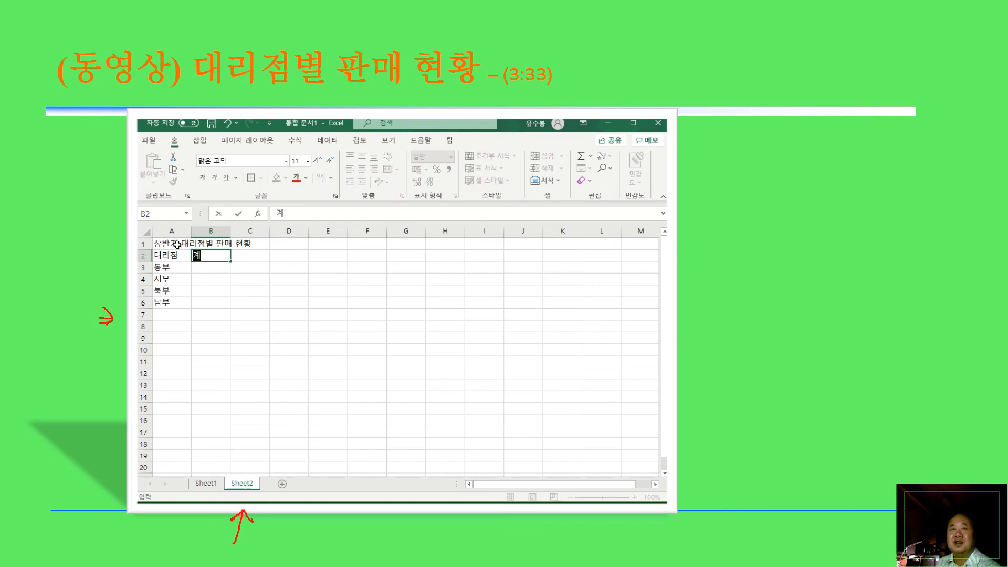
type("획 수")
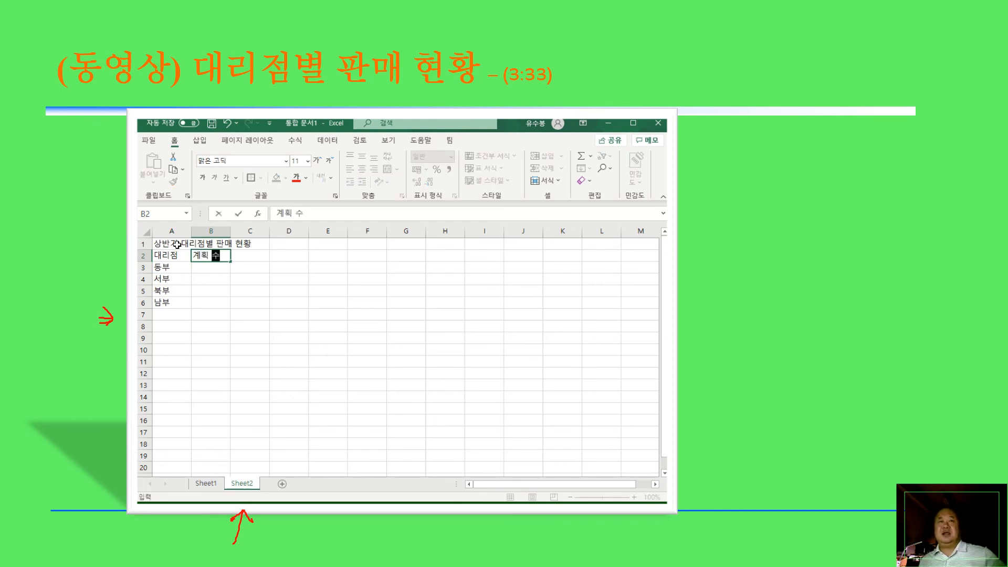
type("량")
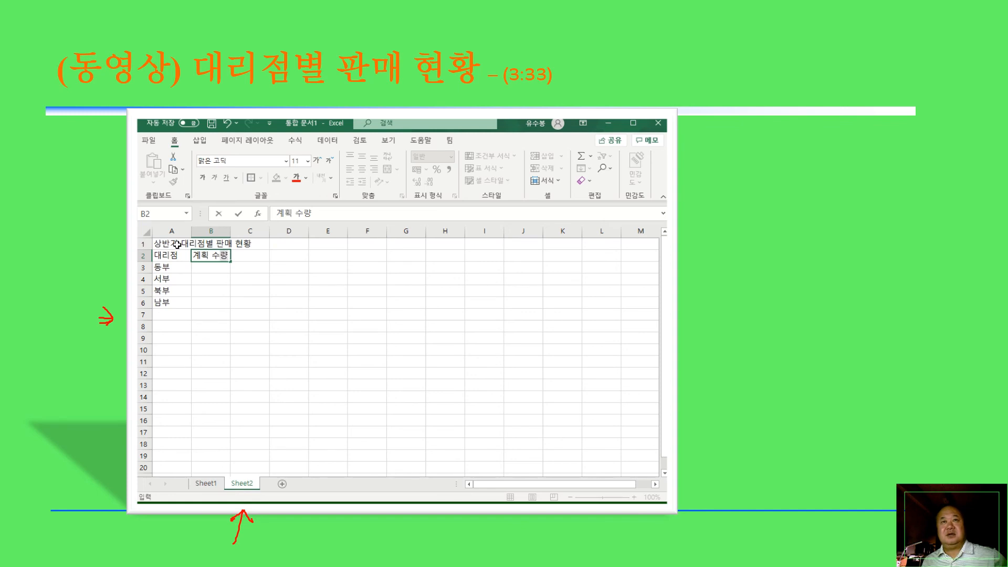
key("Tab")
- Enter the column headings "판매 수량", "실적율" and "실적 증감" in C2:E2
type("판먀")
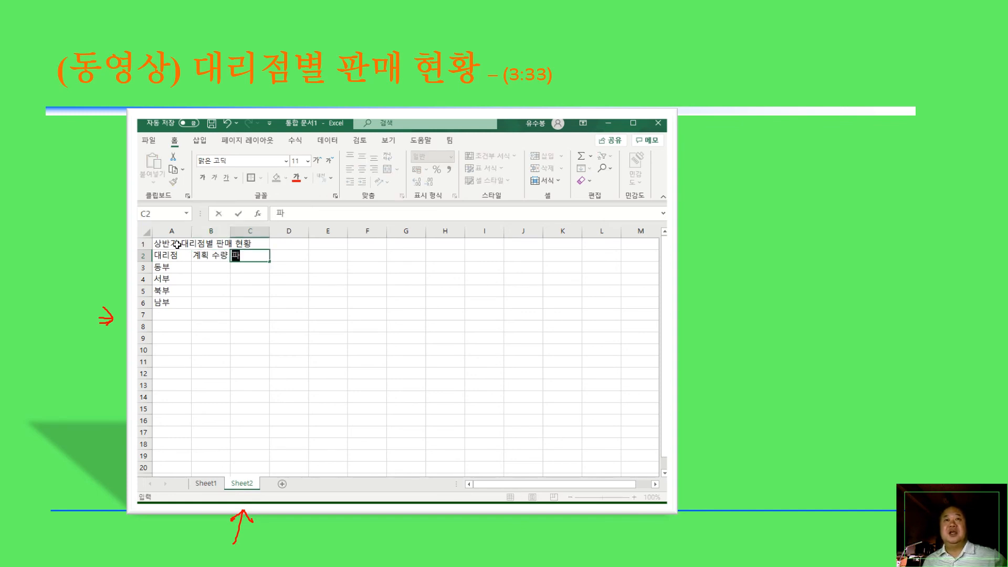
key("BackSpace")
key("BackSpace")
type("매 수량")
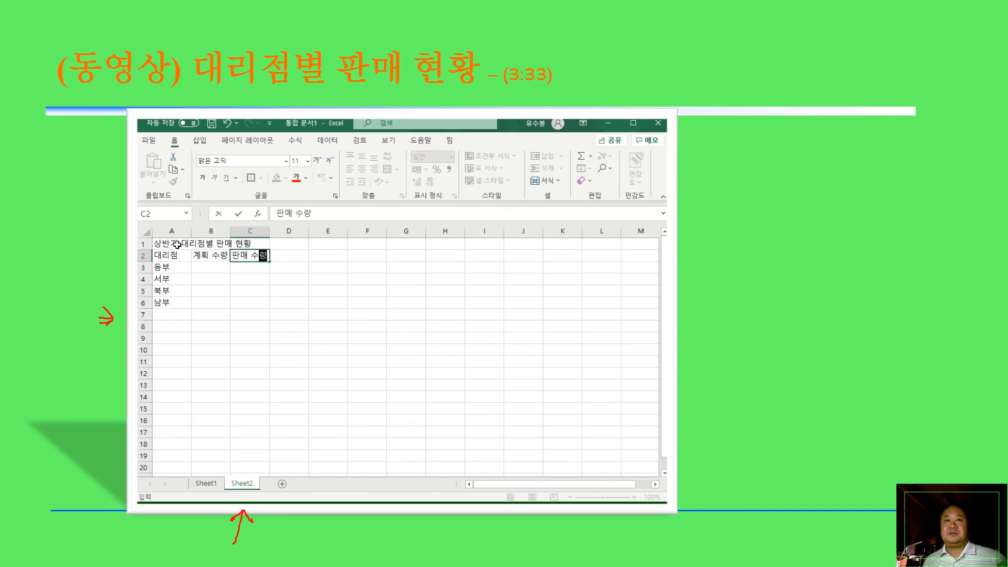
key("Tab")
type("실적율")
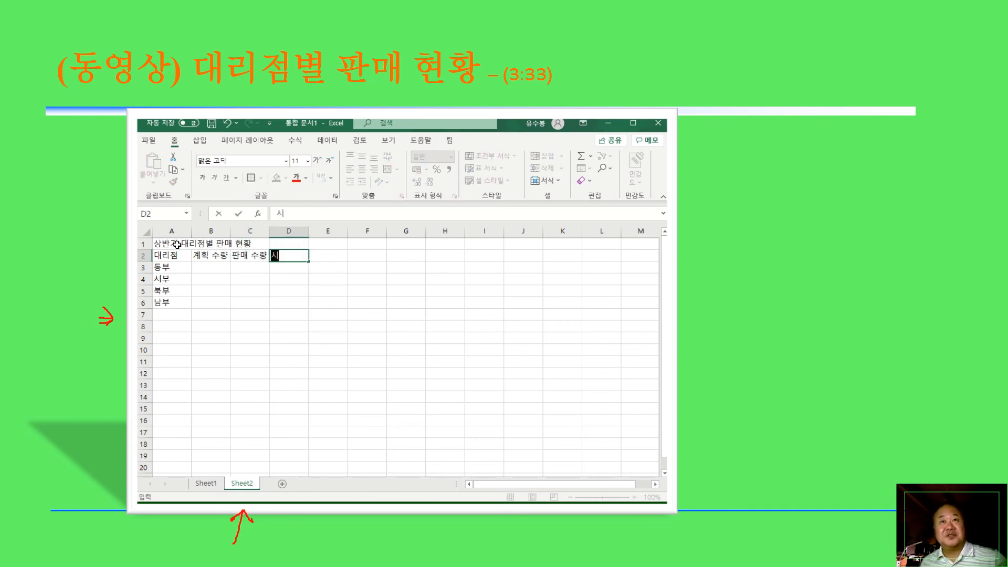
key("Tab")
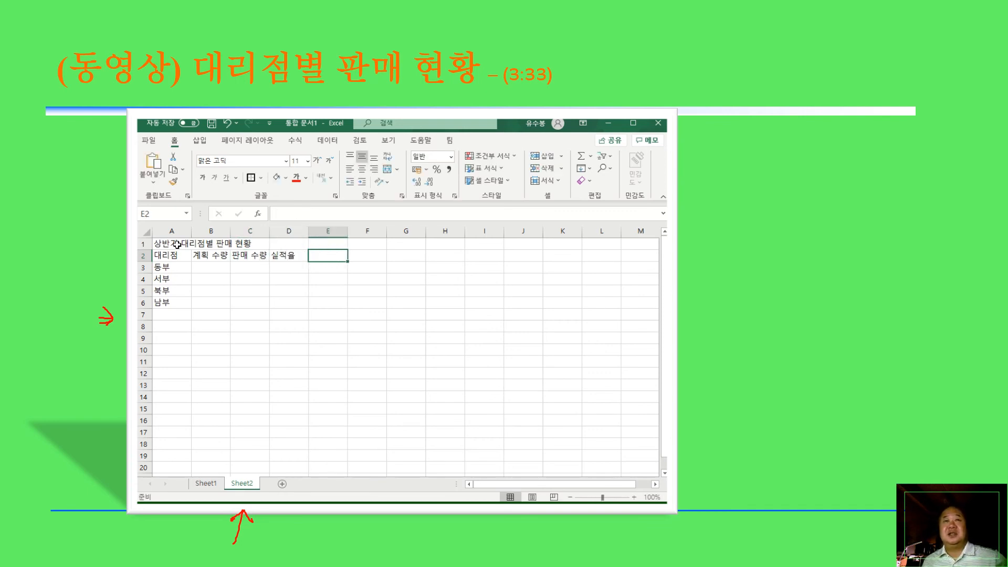
type("실적 즈")
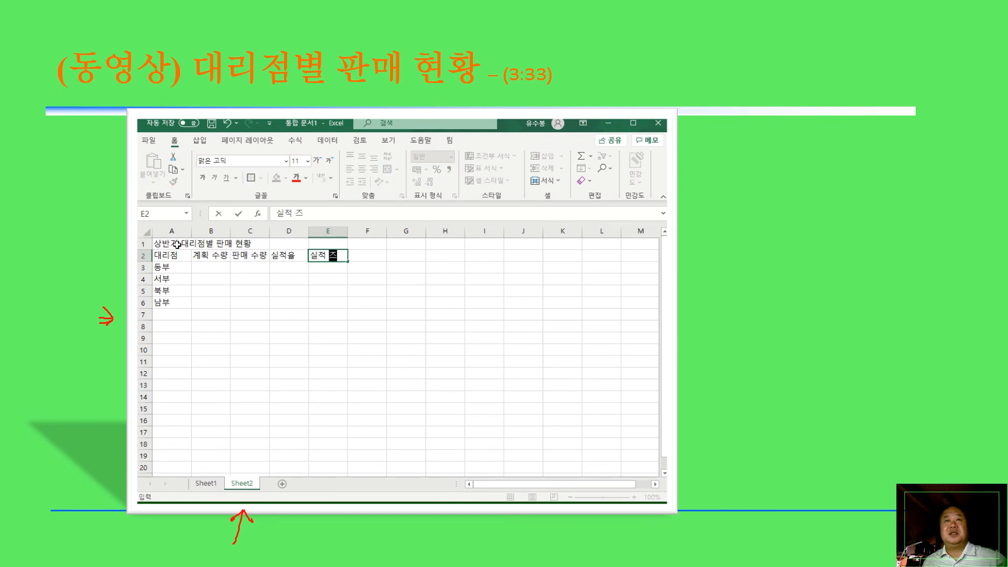
type("가")
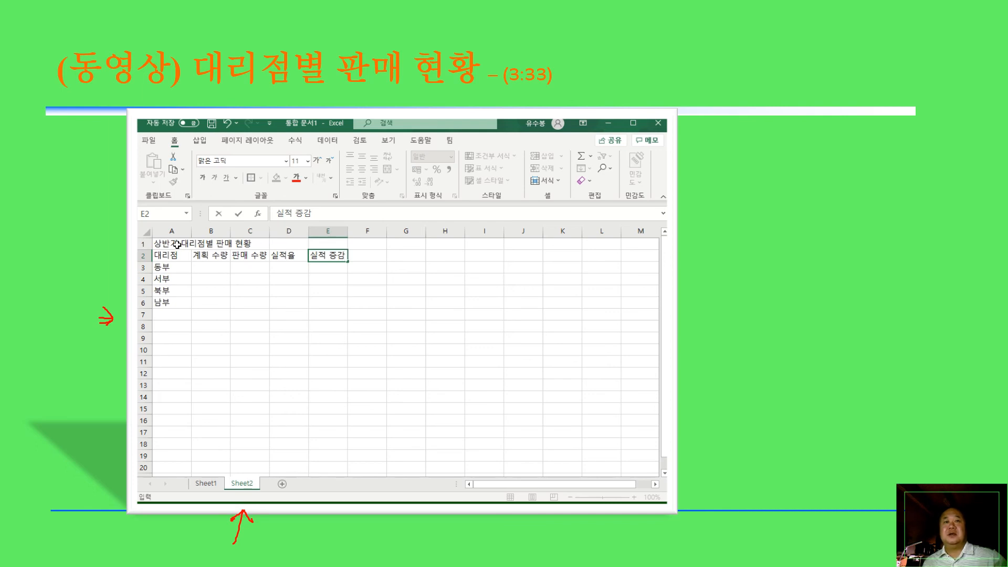
key("Return")
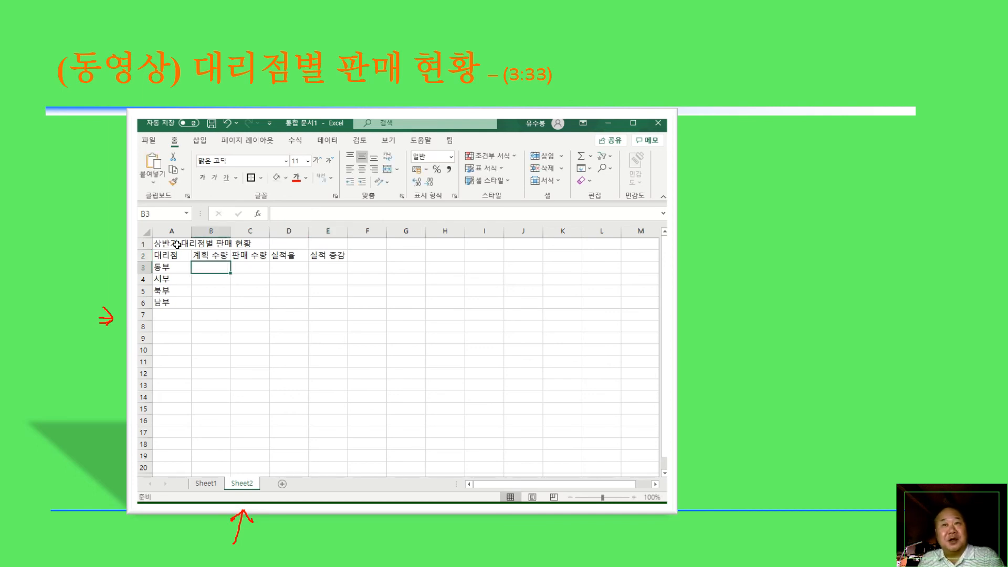
- Enter the planned and sold quantities 1500 and 2456 for 동부, and 1200 and 1500 for 서부
type("1500")
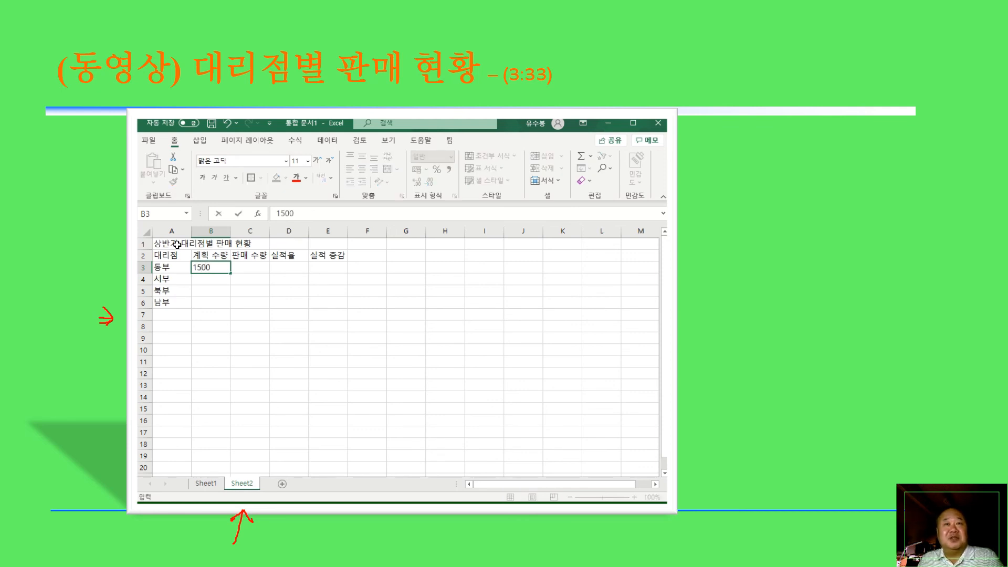
key("Tab")
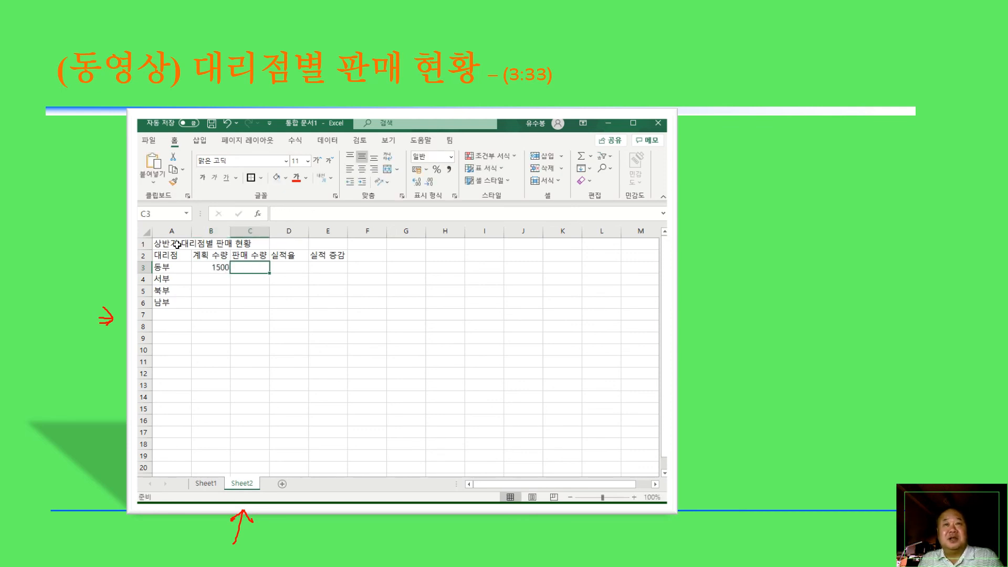
type("2456")
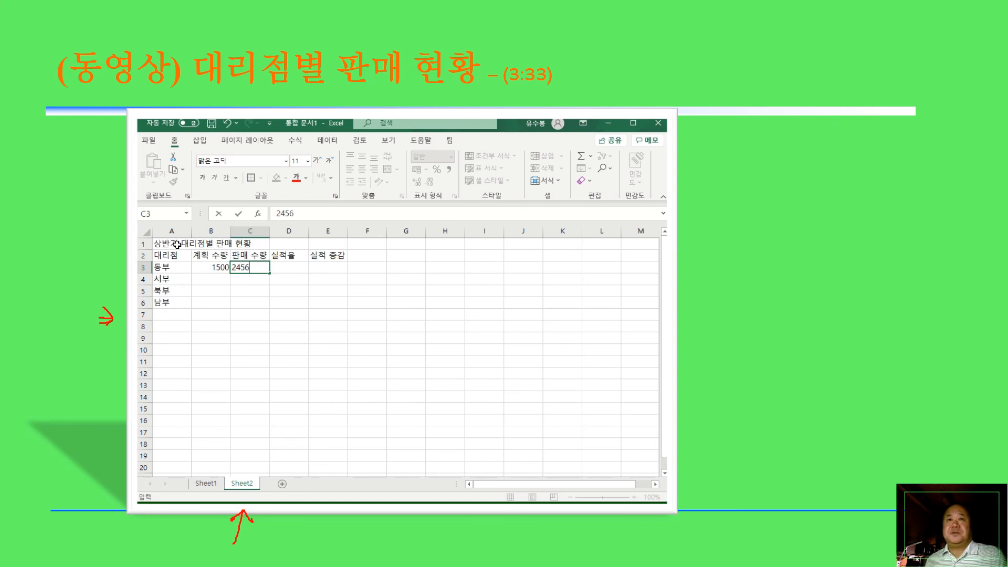
key("Return")
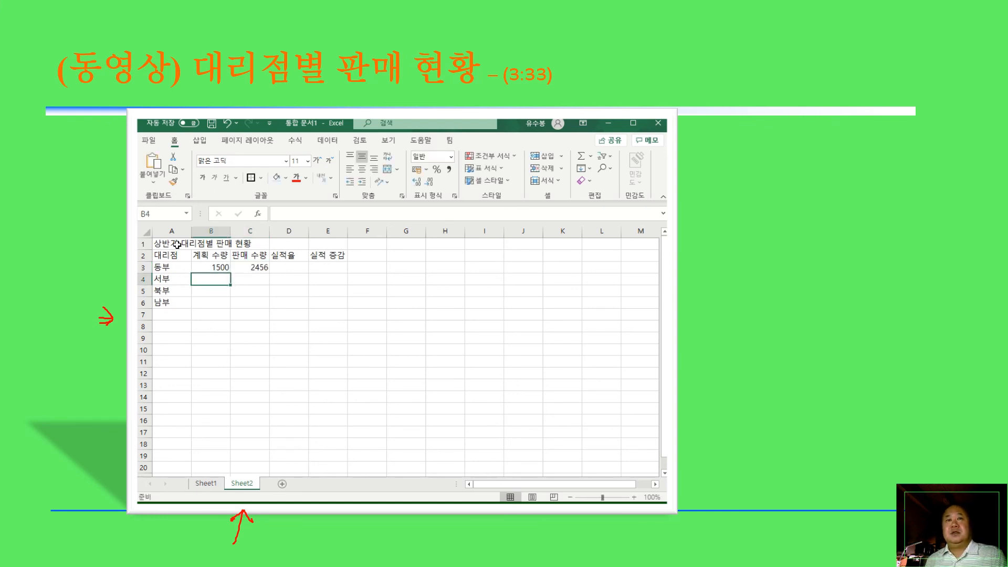
type("1200")
key("Tab")
type("15")
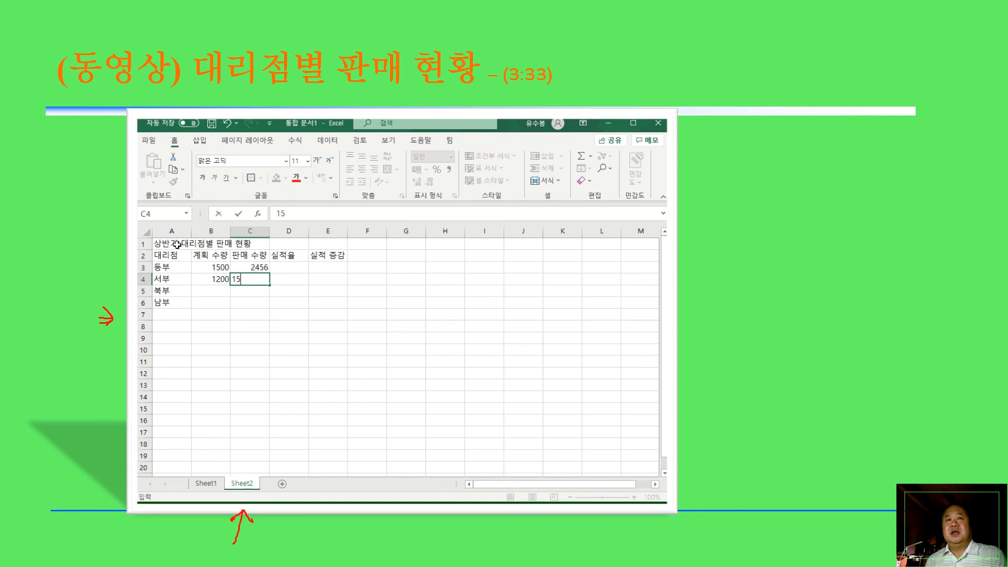
type("00")
key("Return")
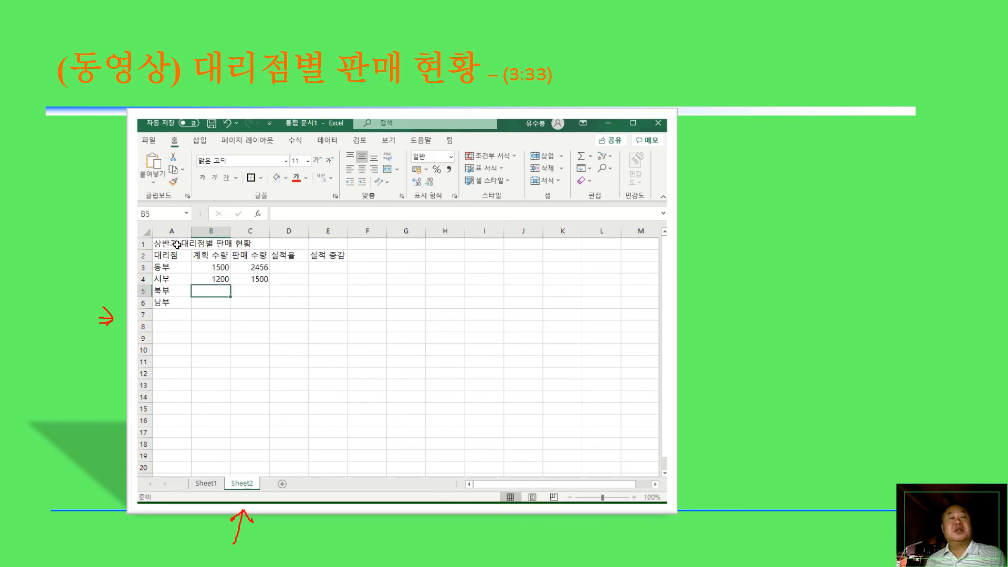
- Enter the planned and sold quantities 2360 and 1950 for 북부, and 2000 and 2180 for 남부
type("2360")
key("Tab")
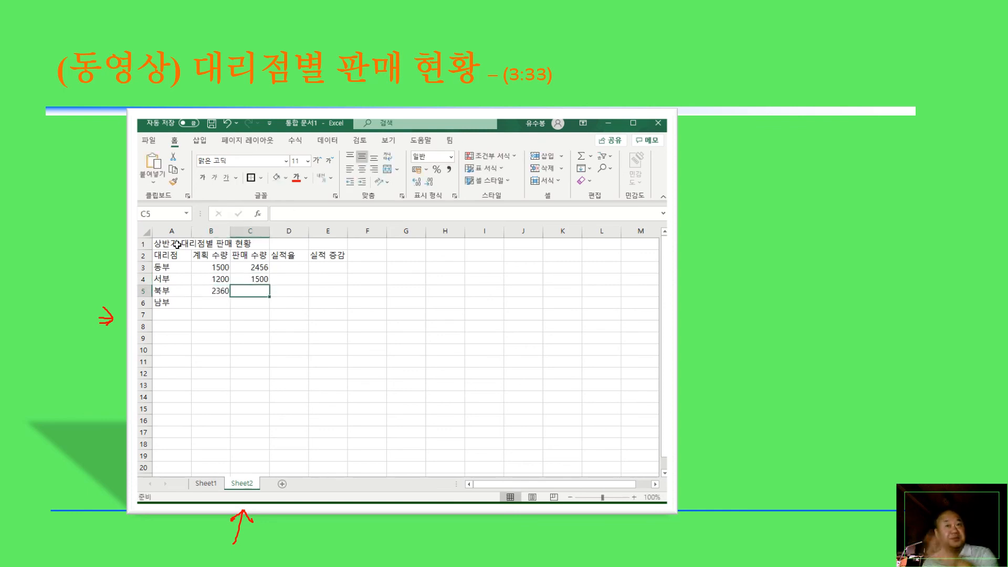
type("1950")
key("Return")
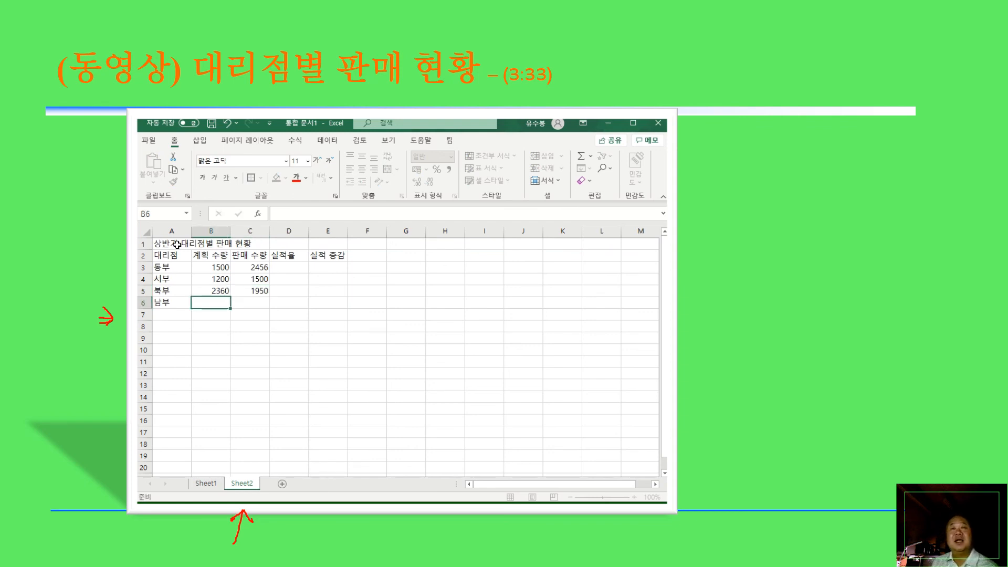
type("2000")
key("Tab")
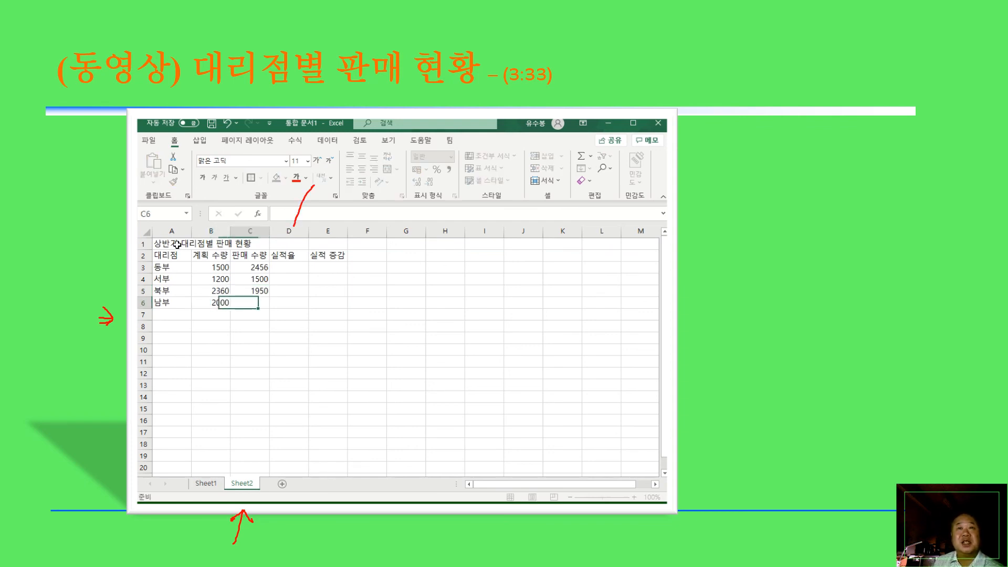
type("2180")
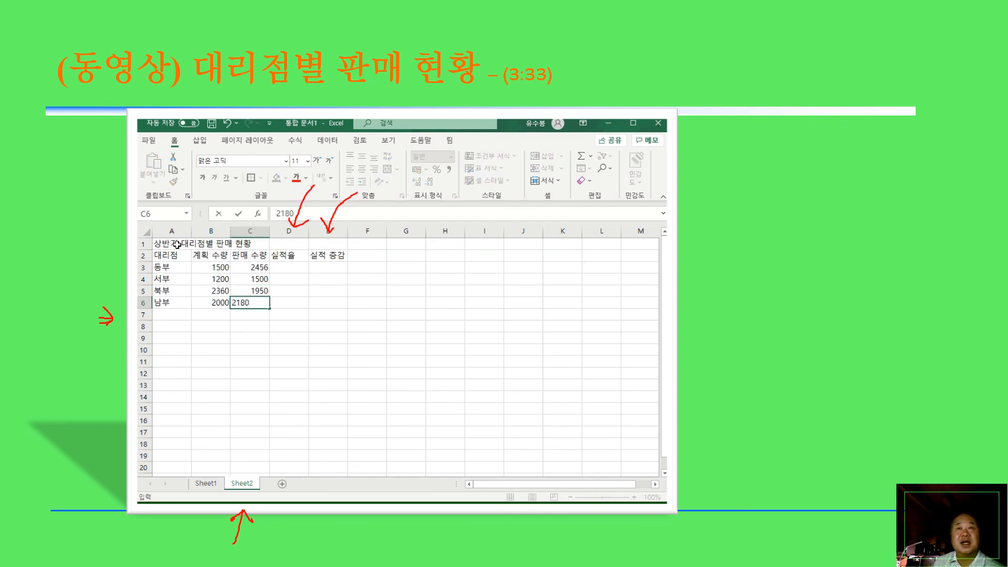
key("Return")
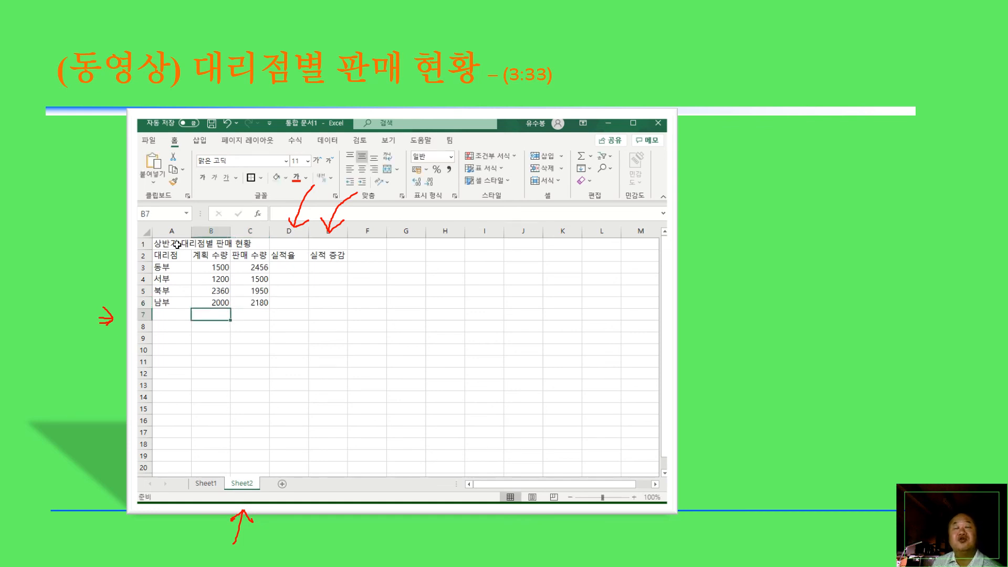
- Start the 실적율 formula for 동부 in D3, referencing the quantities in its row
key("Up")
key("Up")
key("Up")
key("Up")
key("Right")
key("Right")
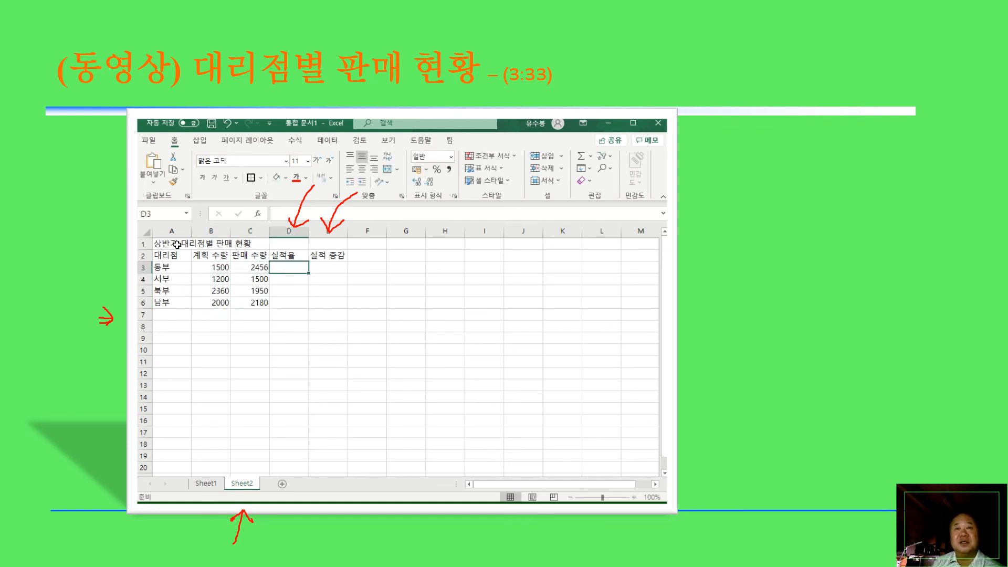
type("=")
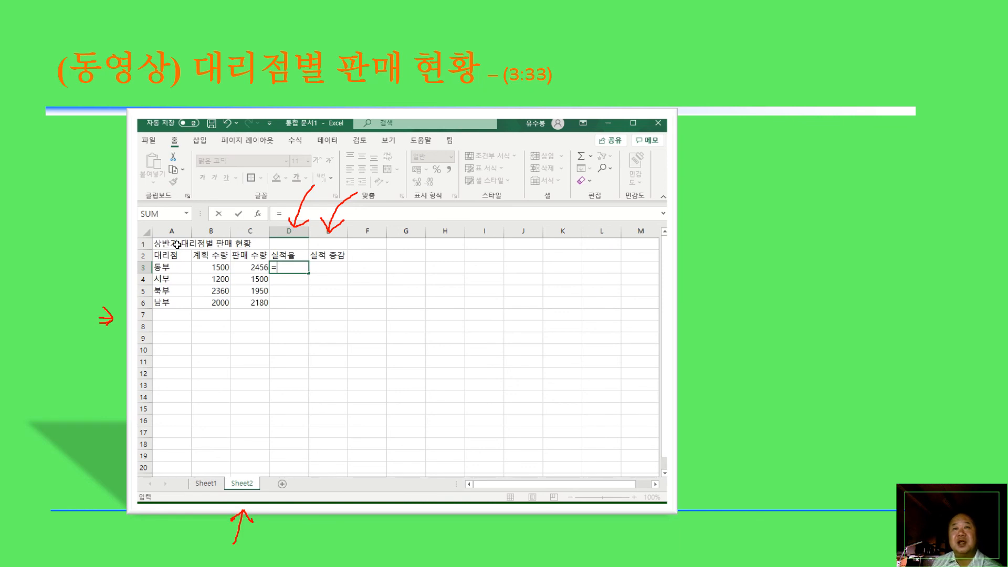
key("Left")
key("Left")
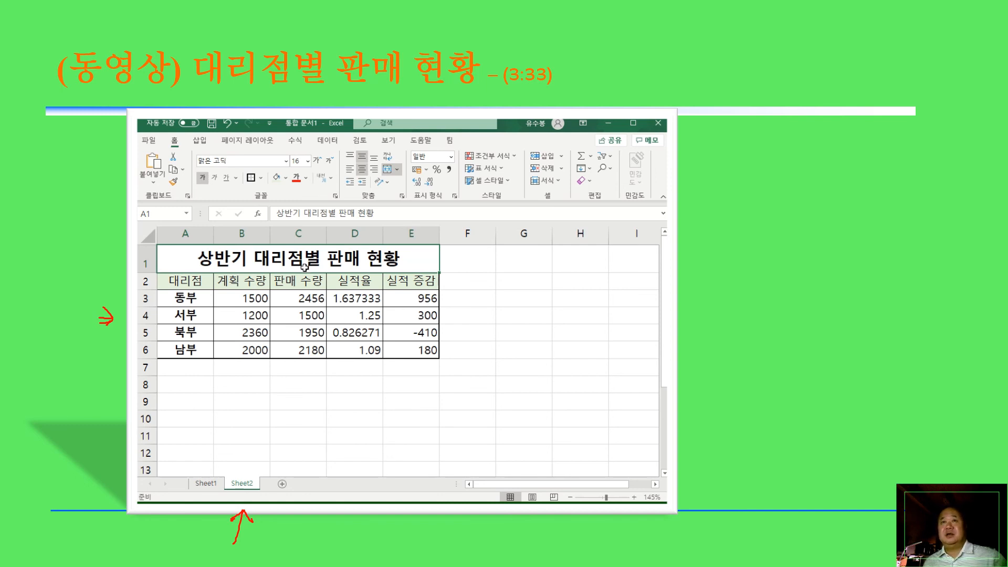
mouse_move(459, 177)
left_mouse_down()
mouse_move(444, 172)
mouse_move(450, 157)
mouse_move(458, 176)
left_mouse_up()
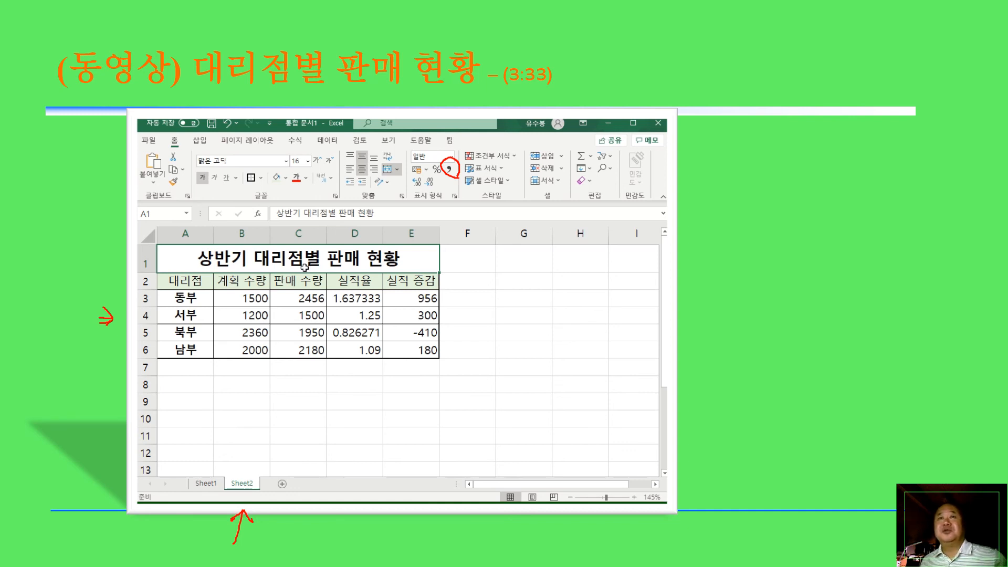
mouse_move(455, 173)
left_mouse_down()
mouse_move(354, 208)
mouse_move(319, 270)
mouse_move(316, 256)
left_mouse_up()
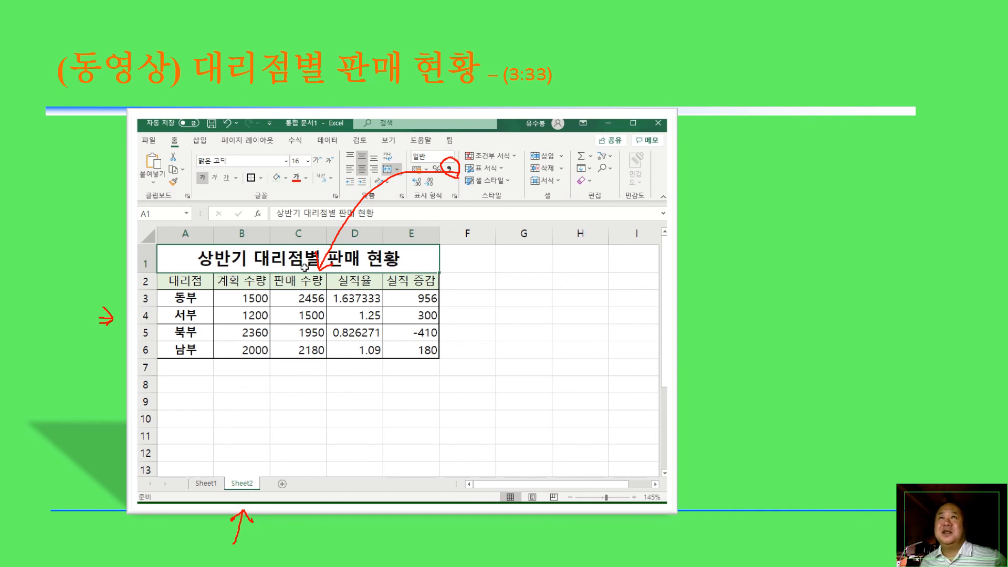
mouse_move(444, 184)
left_mouse_down()
mouse_move(436, 157)
mouse_move(525, 217)
mouse_move(354, 368)
mouse_move(348, 389)
mouse_move(371, 381)
left_mouse_up()
mouse_move(347, 285)
left_mouse_down()
mouse_move(327, 292)
mouse_move(374, 361)
mouse_move(370, 300)
mouse_move(342, 291)
left_mouse_up()
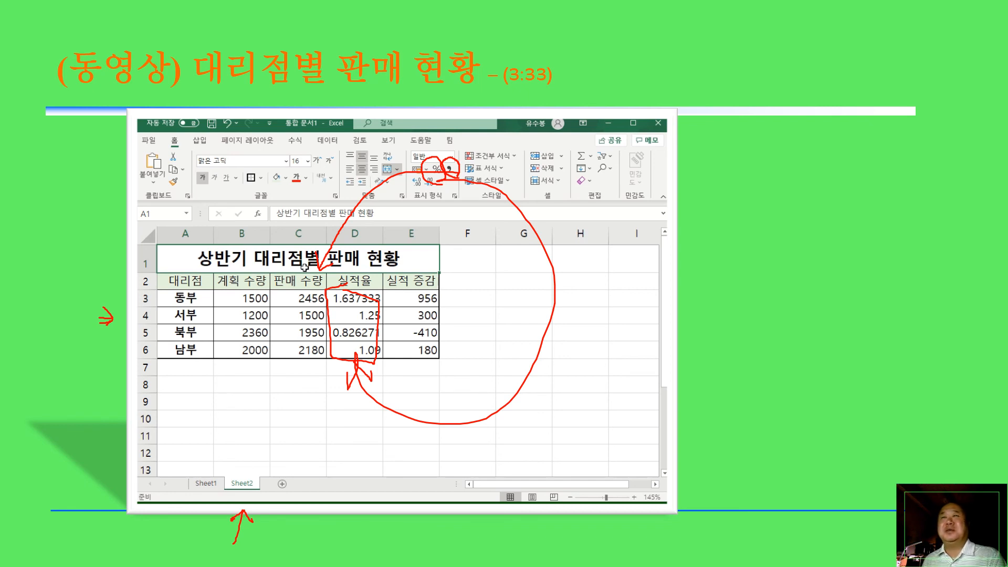
left_click_drag(457, 325, 516, 336)
mouse_move(488, 305)
left_mouse_down()
mouse_move(476, 313)
mouse_move(480, 355)
left_mouse_up()
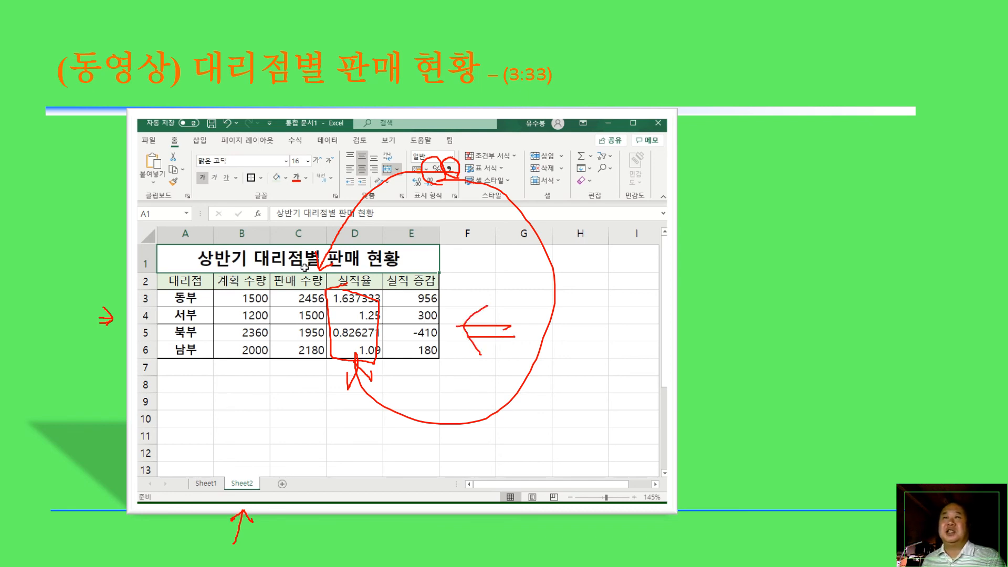